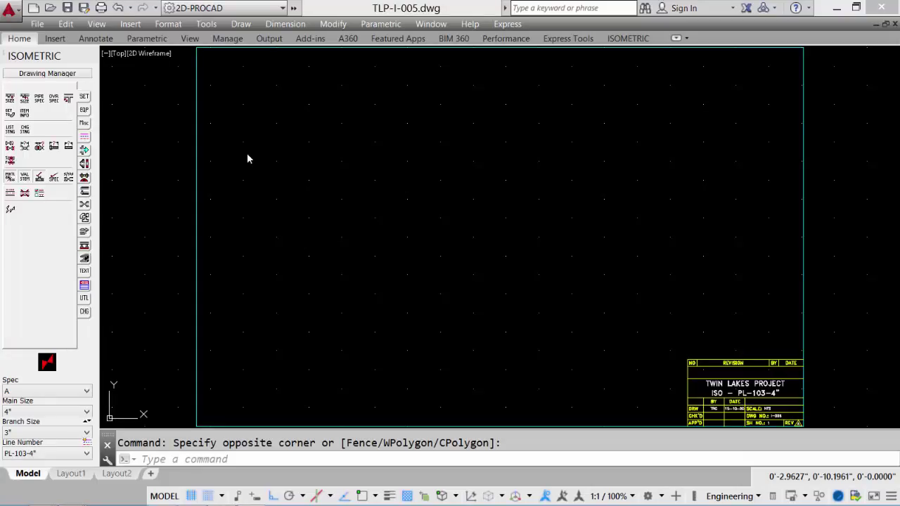
Insert the first-style north arrow symbol at the sheet's top-left corner
click(84, 124)
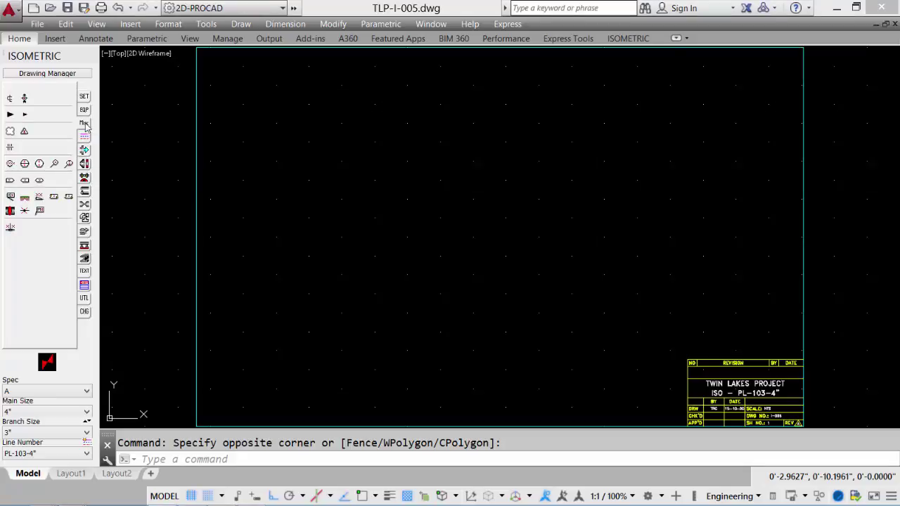
click(25, 100)
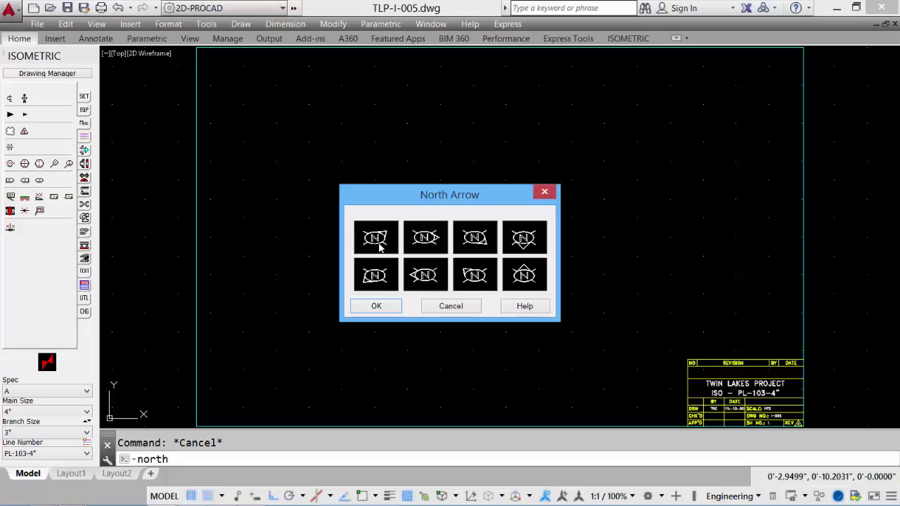
click(379, 245)
click(376, 306)
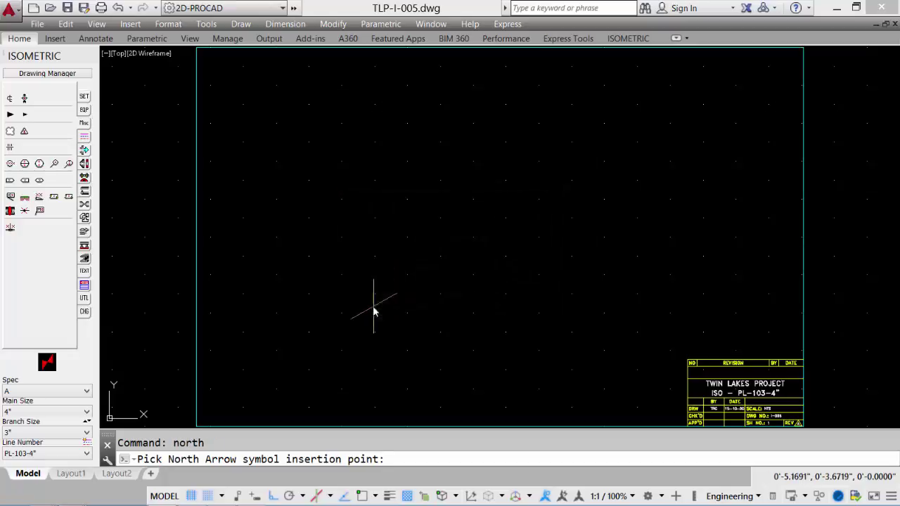
click(227, 76)
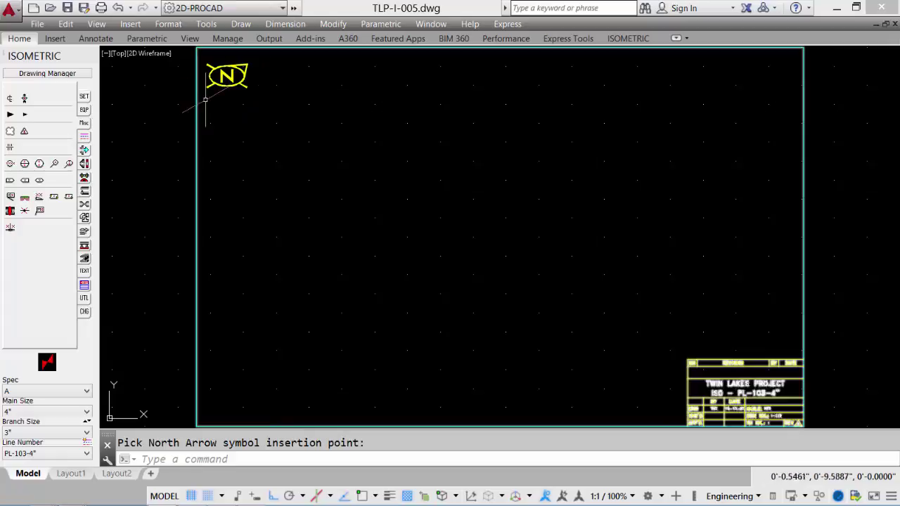
Draw a horizontal vessel end-view ellipse with its centre in the sheet's upper right
click(84, 110)
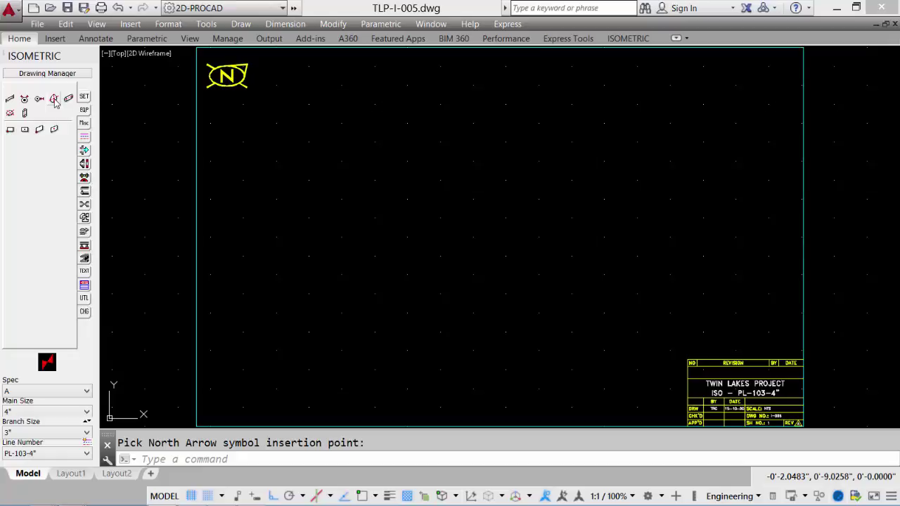
click(54, 99)
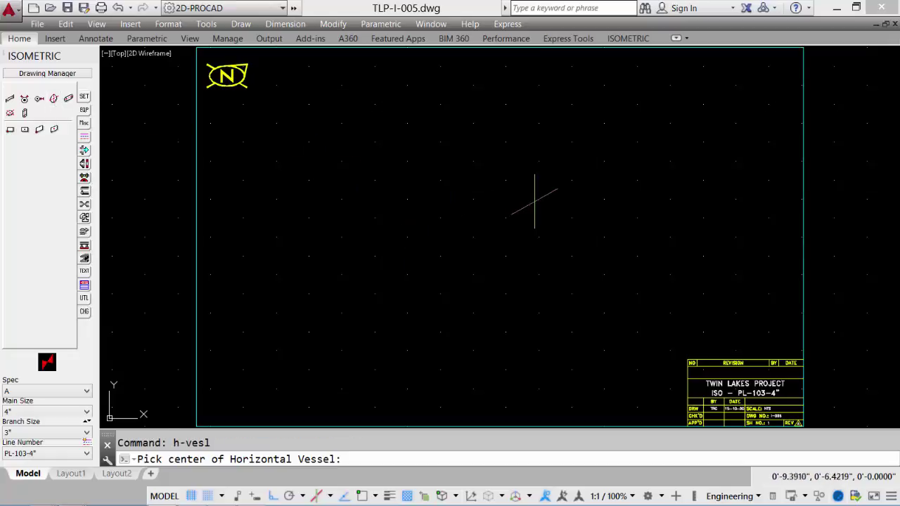
click(563, 150)
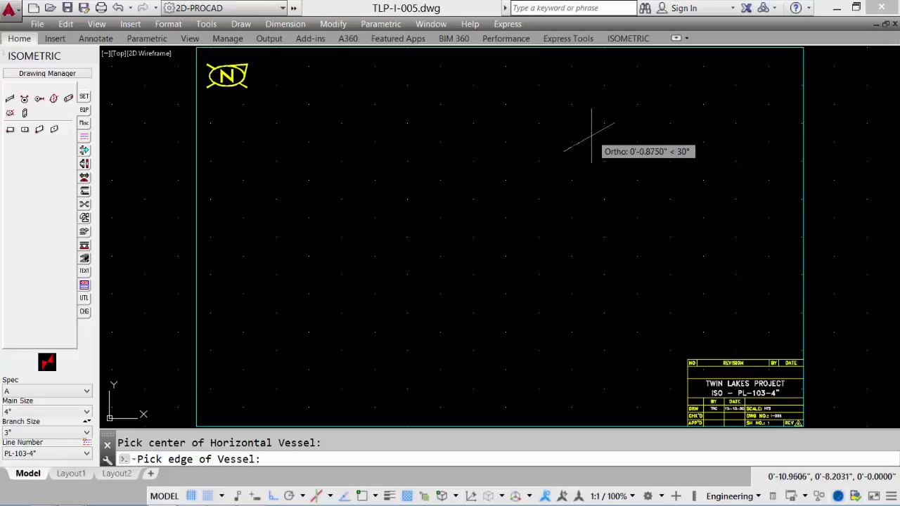
click(591, 135)
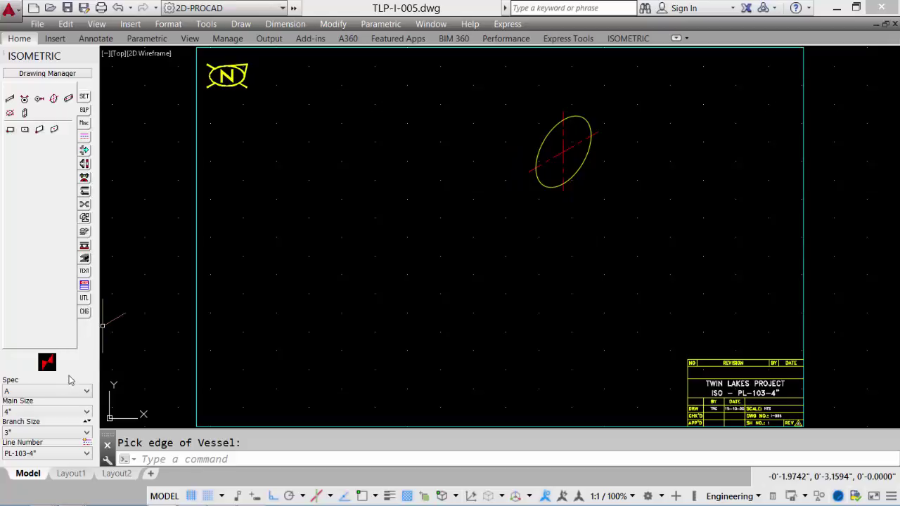
Draw a full-view horizontal vessel running diagonally up-right beside the ellipse
click(69, 100)
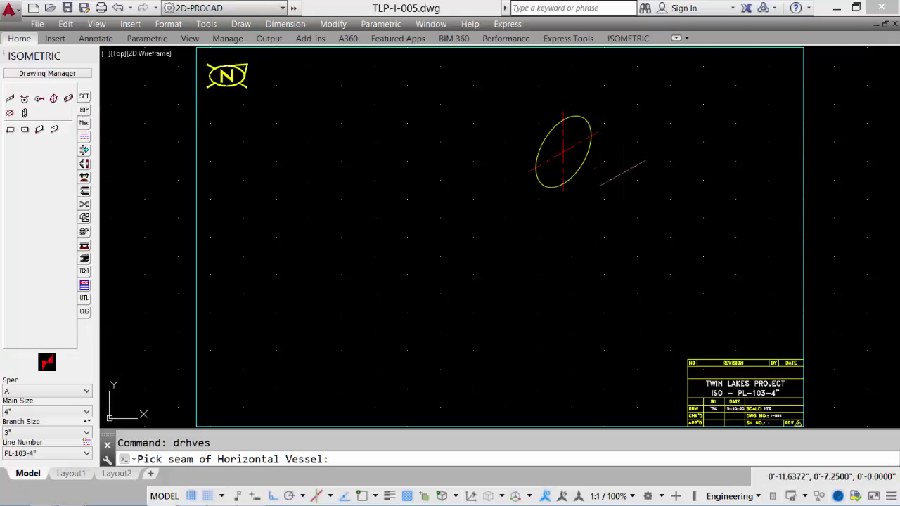
click(620, 180)
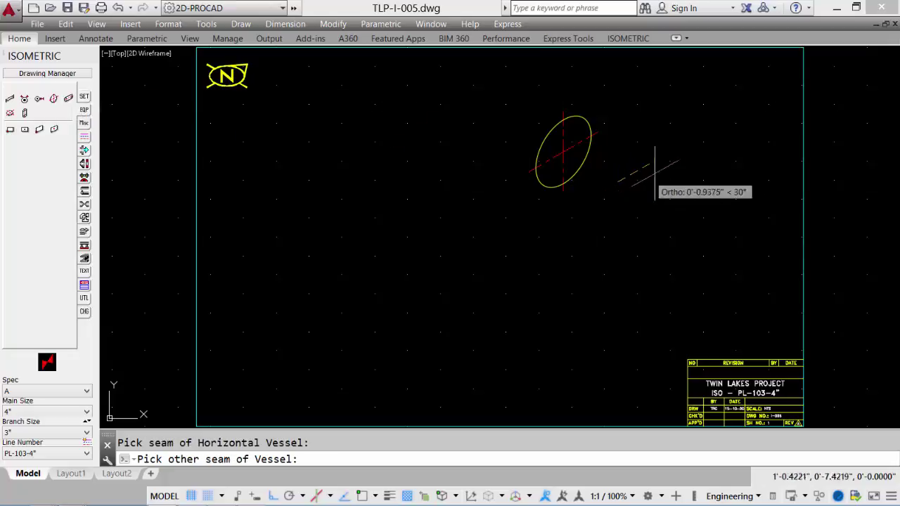
click(724, 123)
click(724, 105)
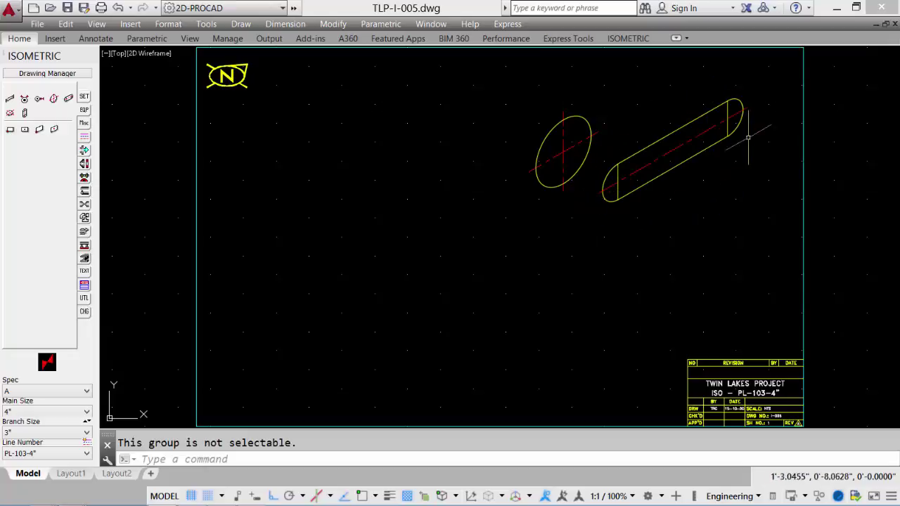
Draw an upright full-view vertical vessel below the horizontal vessel
click(26, 114)
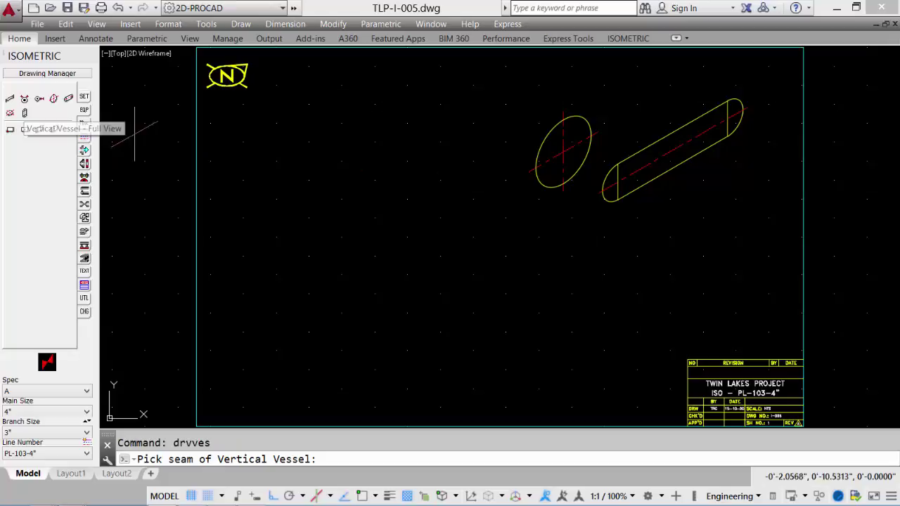
click(601, 313)
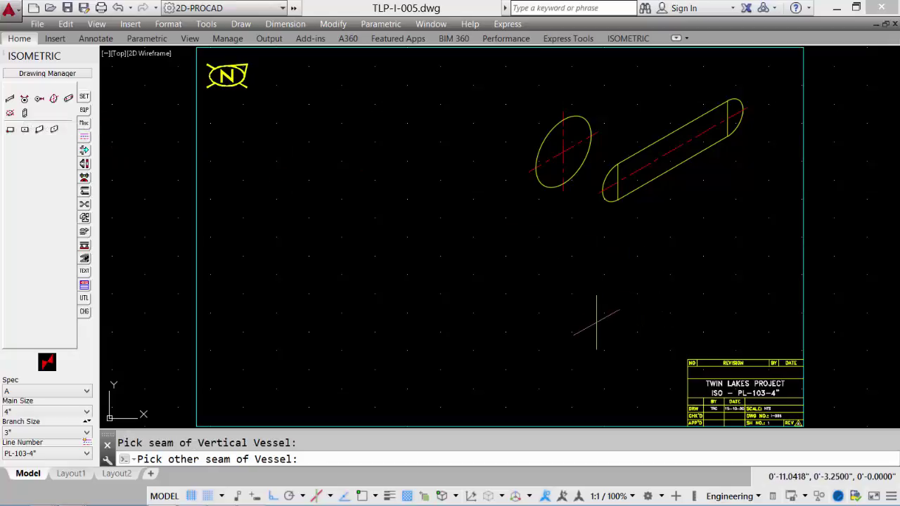
click(613, 233)
click(606, 238)
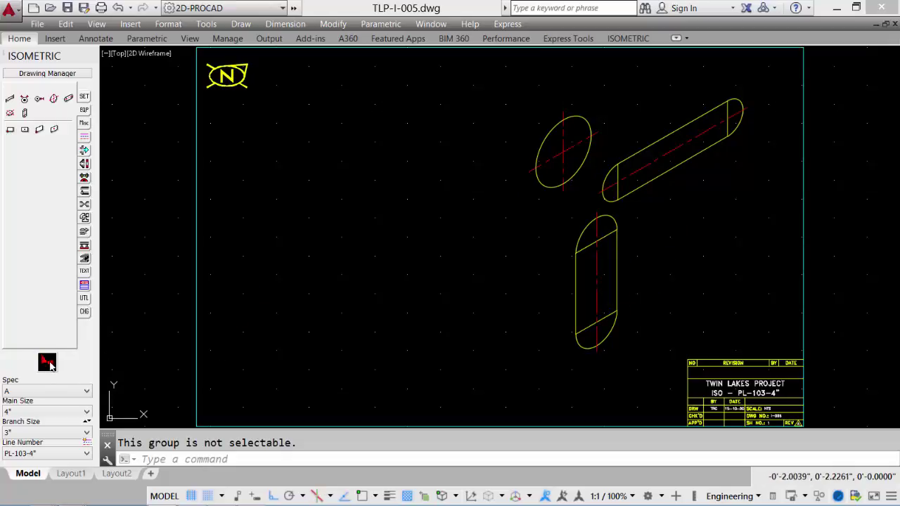
Draw a second horizontal vessel end-view ellipse in the lower left
click(55, 98)
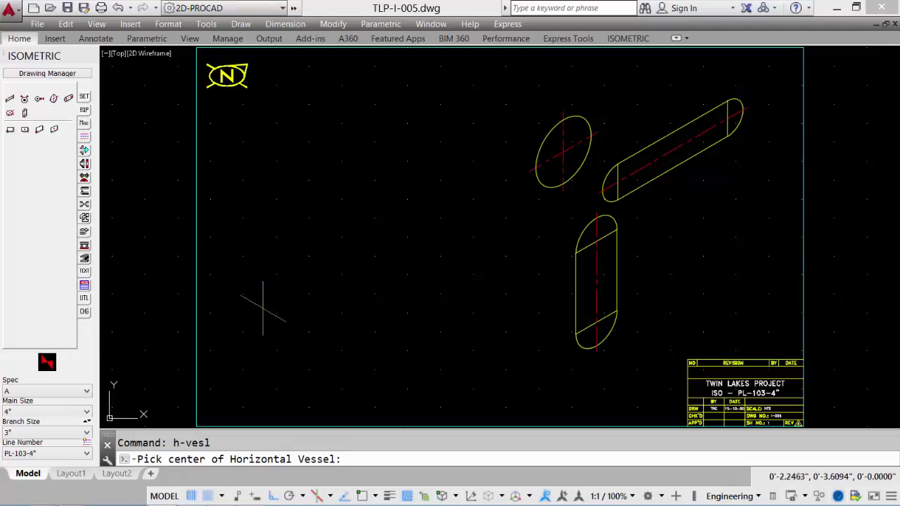
click(272, 297)
click(295, 313)
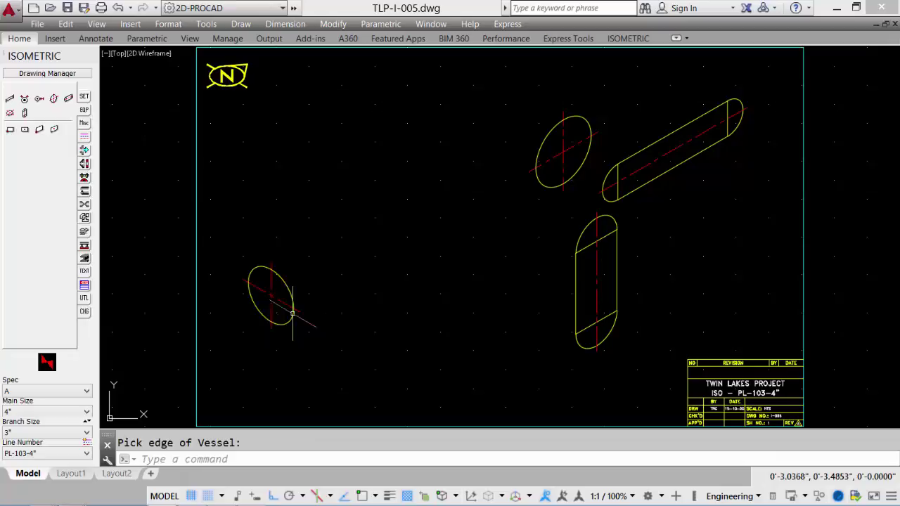
Draw a diagonal full-view horizontal vessel beside the lower ellipse
click(68, 99)
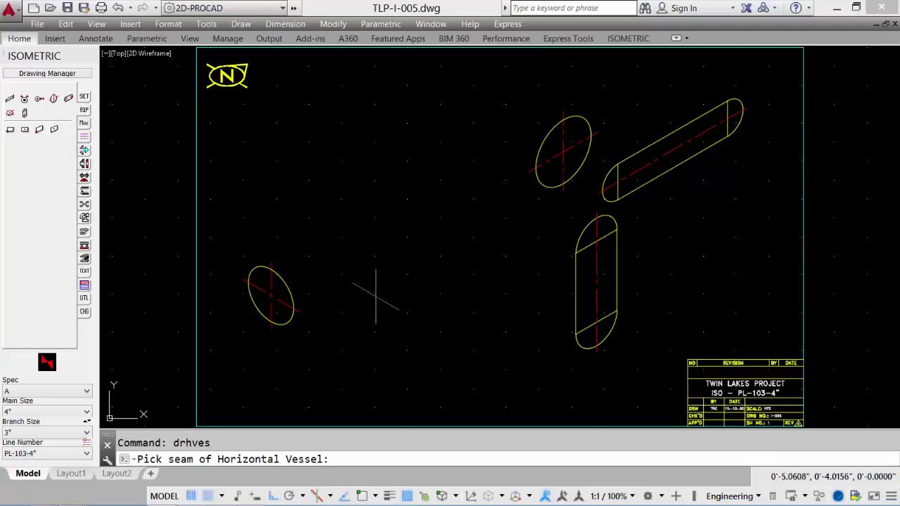
click(327, 315)
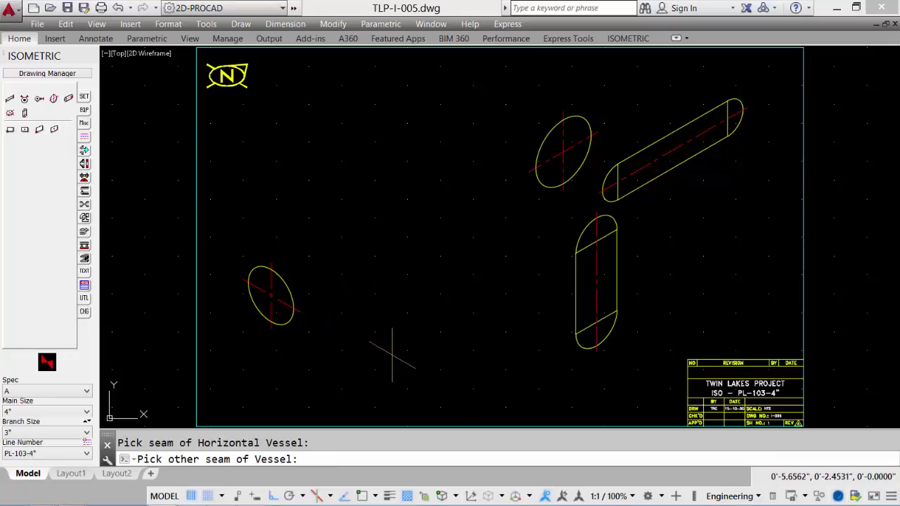
click(389, 356)
click(393, 305)
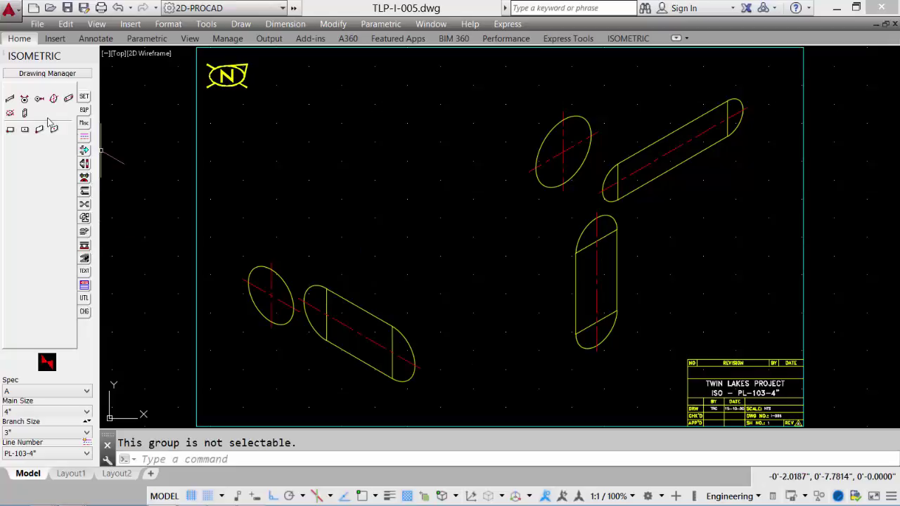
Draw a tall full-view vertical vessel to the right of the lower group
click(11, 114)
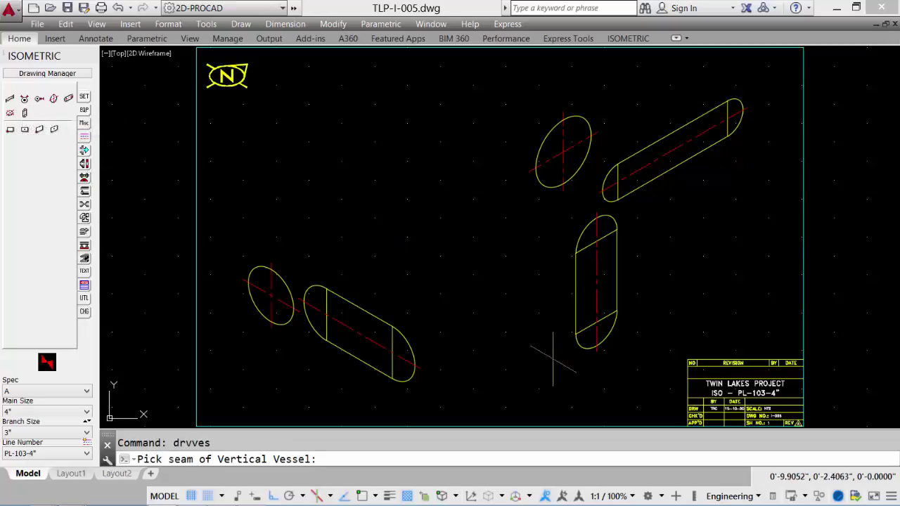
click(468, 378)
click(468, 266)
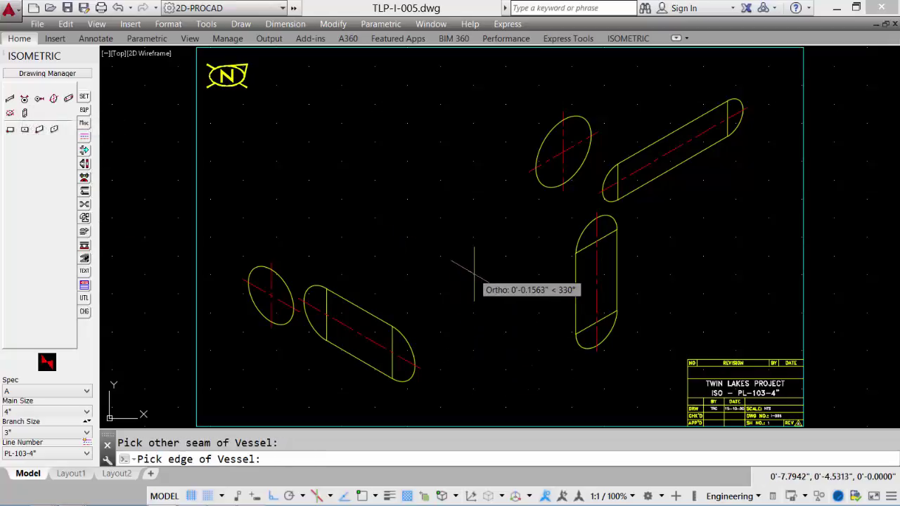
click(498, 288)
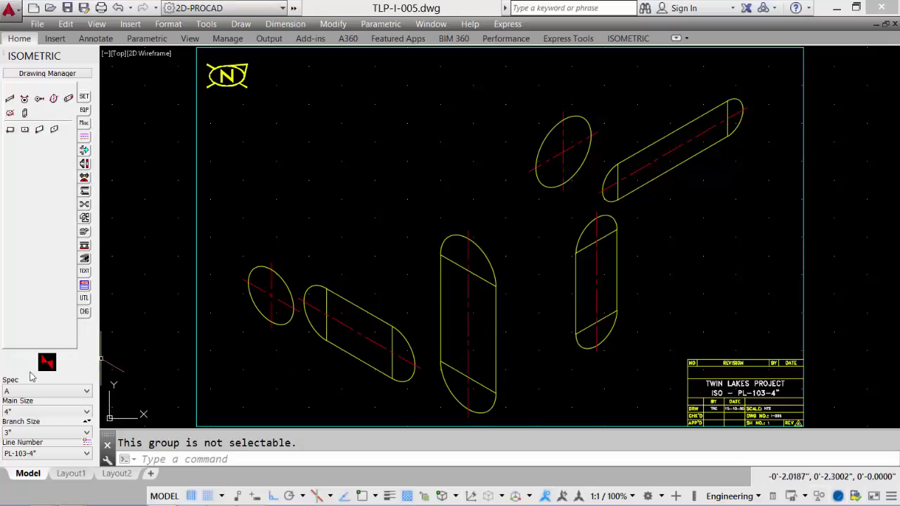
Erase the full-length vessels and centre a flat-view vertical vessel near the top left
click(12, 116)
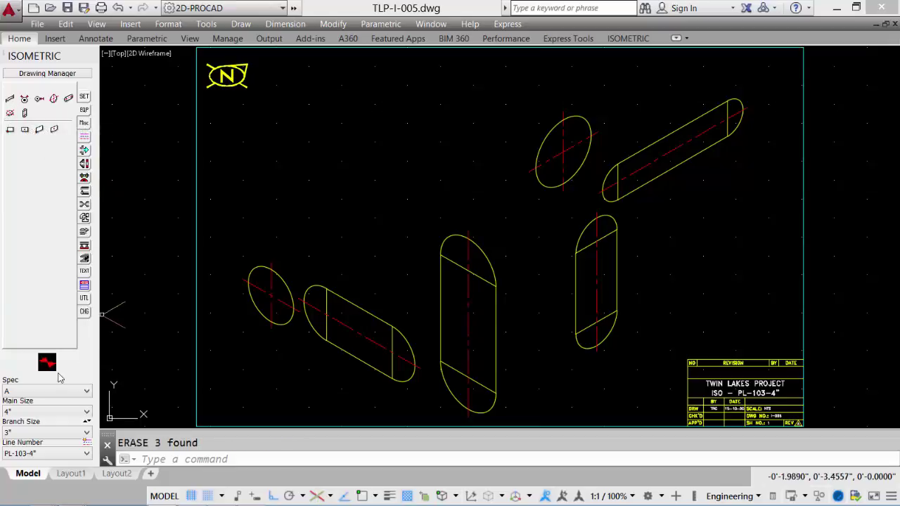
click(10, 114)
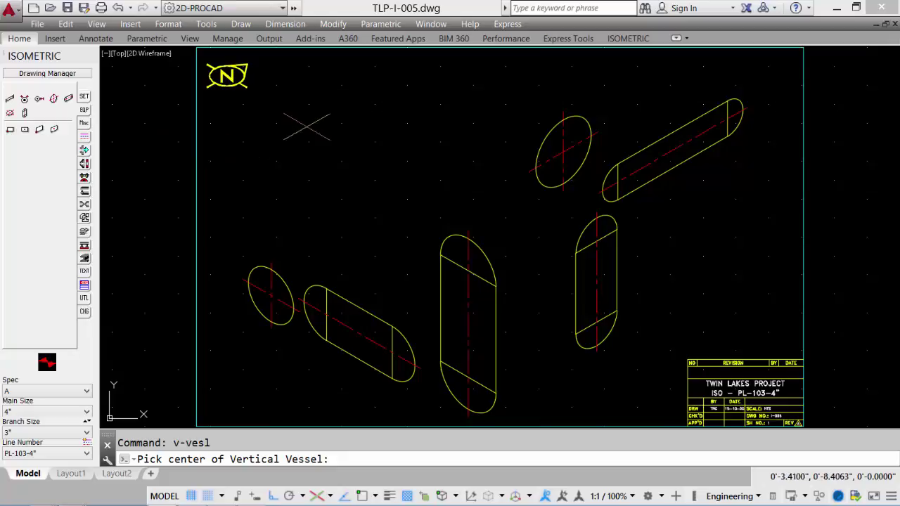
click(312, 128)
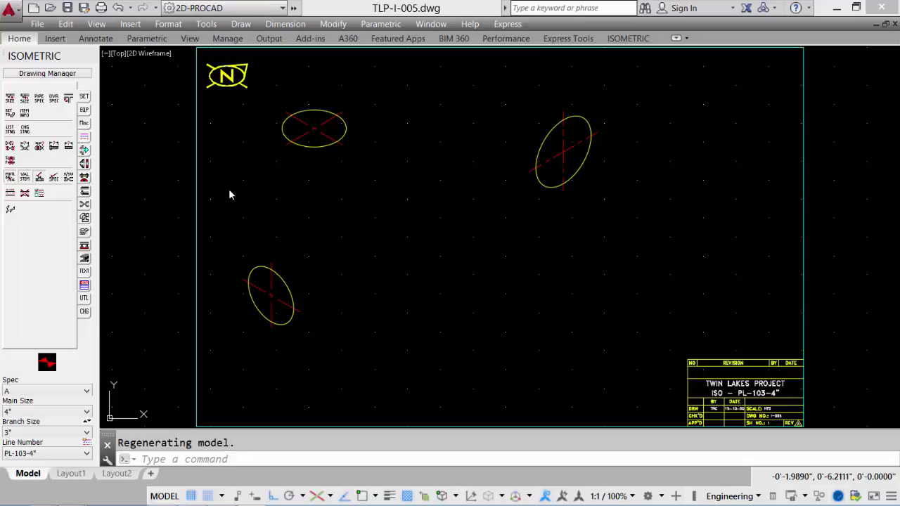
Zoom in on the lower-left vessel, switch the isoplane, and bring up the nozzle tools
text(z)
key(Return)
click(209, 230)
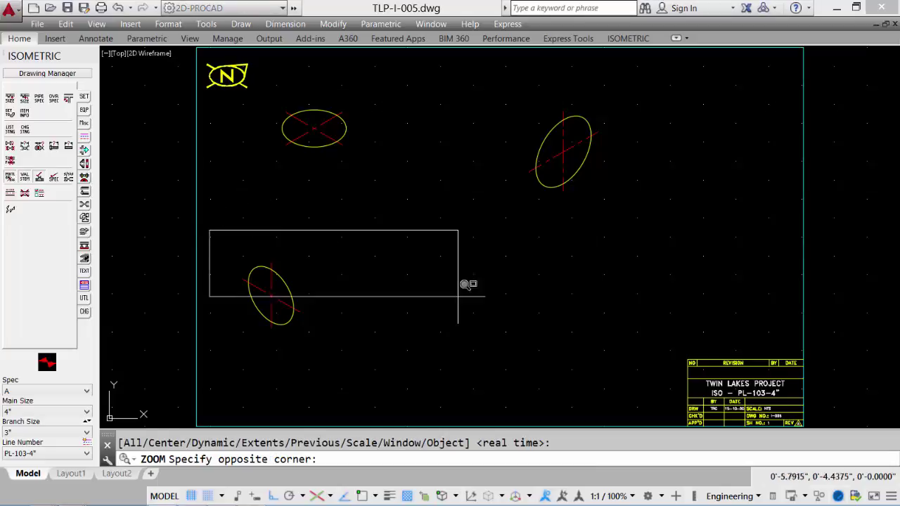
click(432, 345)
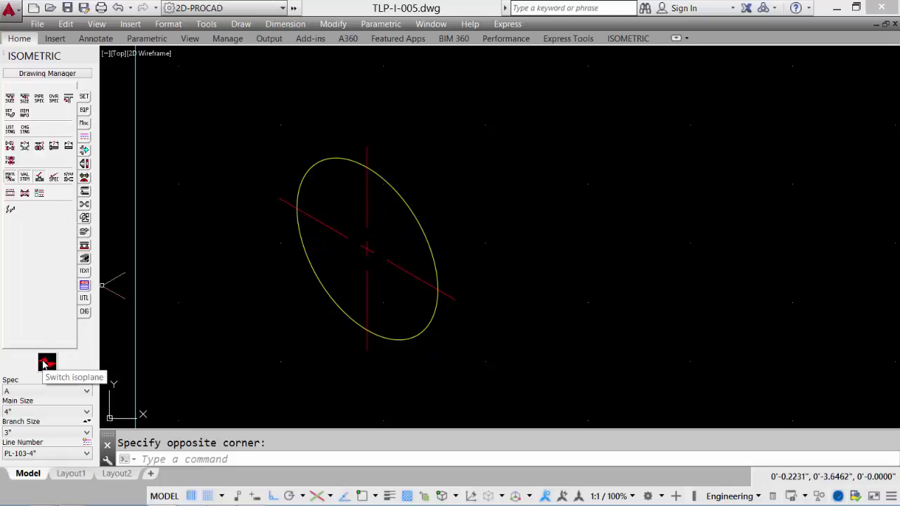
click(45, 362)
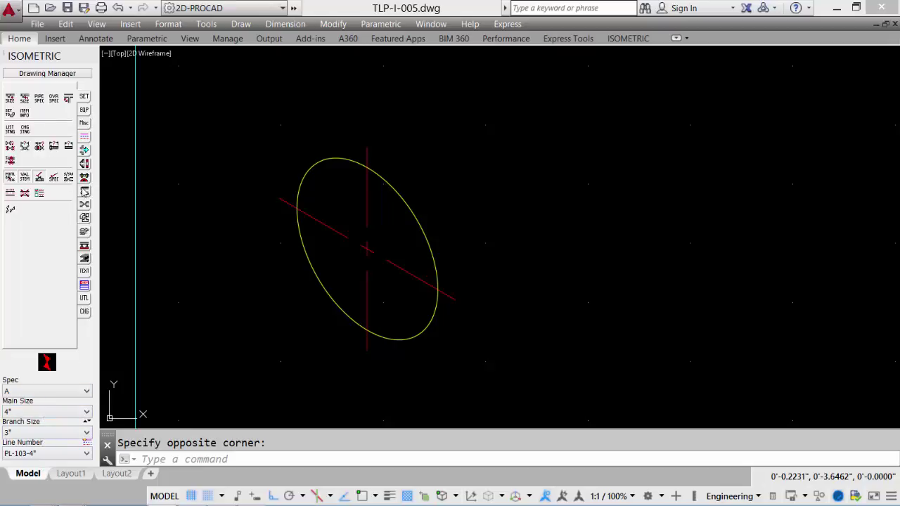
click(85, 163)
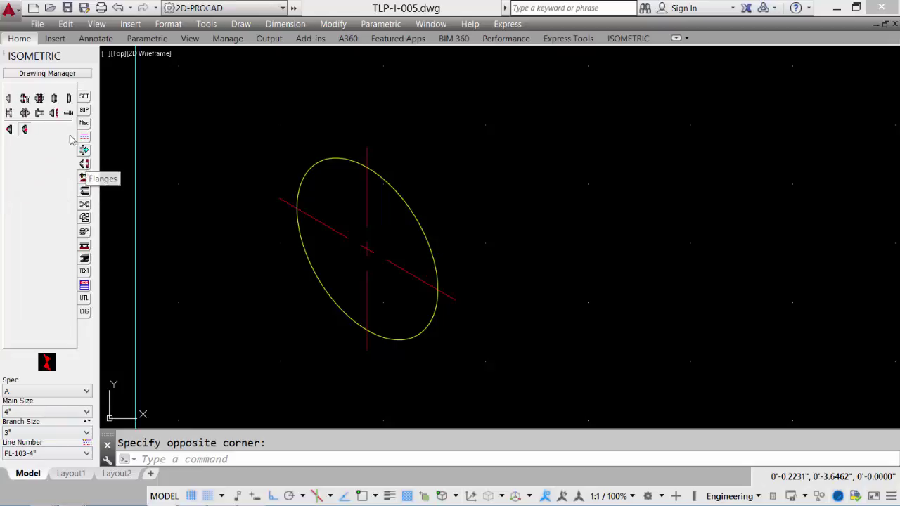
Add a weld-point nozzle pointing straight up from the lower-left vessel, projecting 34
click(9, 114)
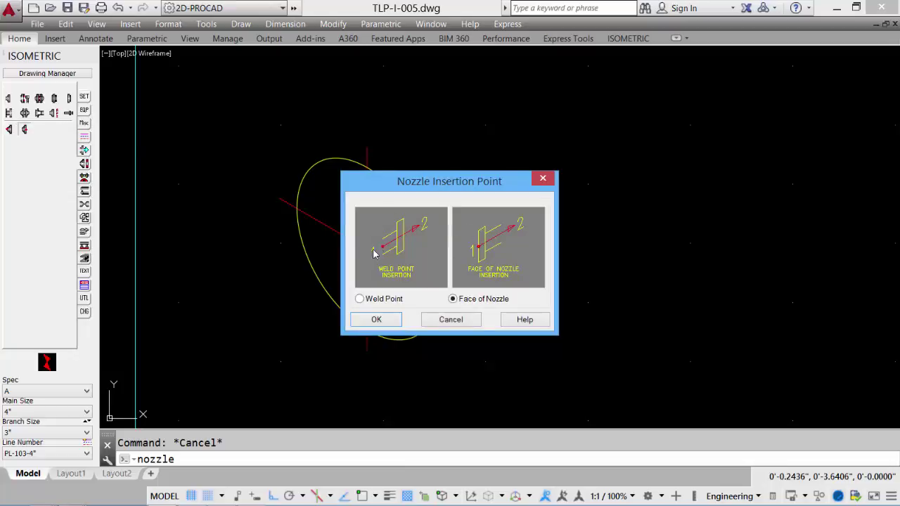
click(360, 300)
click(372, 320)
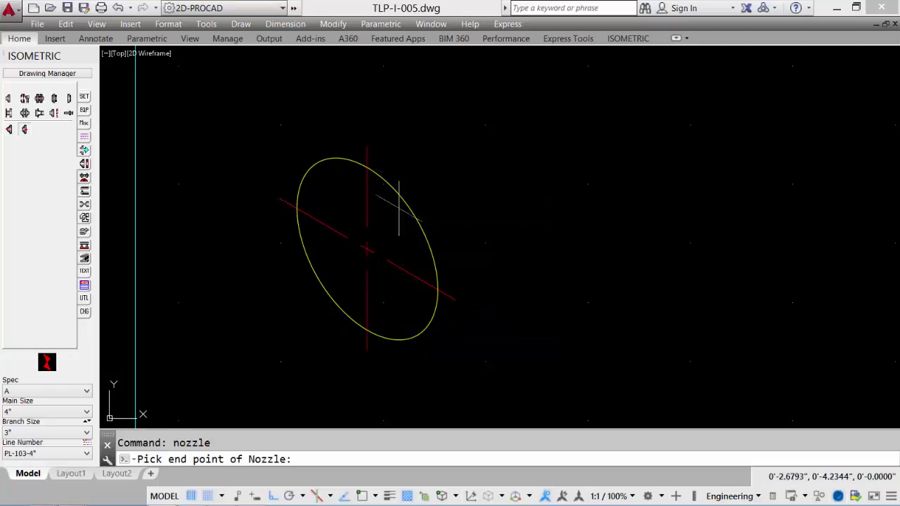
click(366, 248)
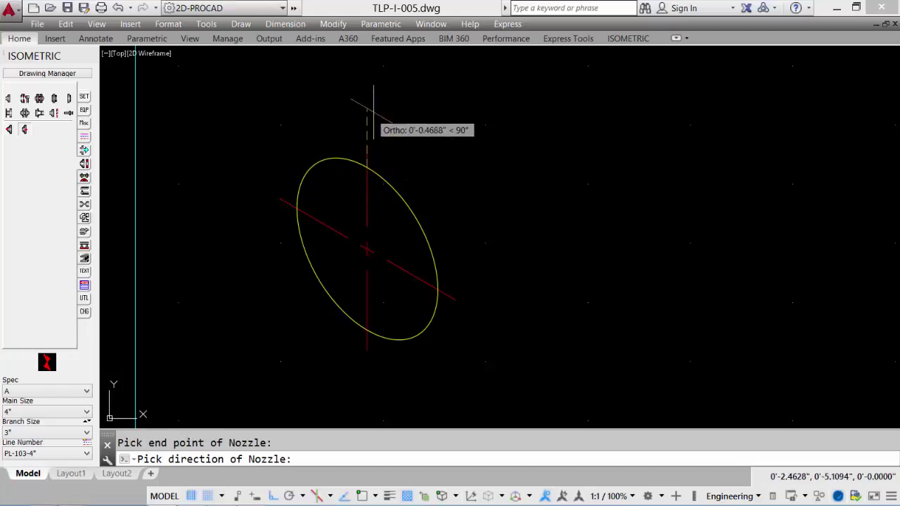
click(373, 87)
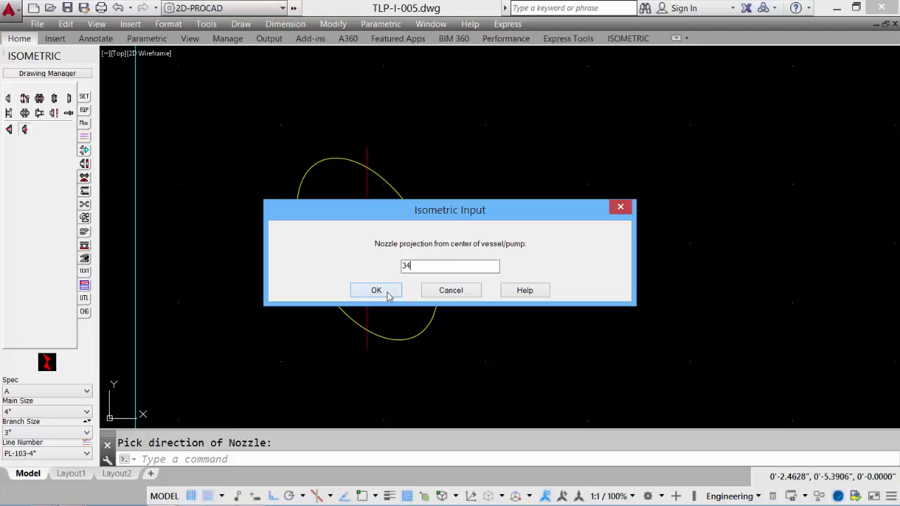
click(386, 291)
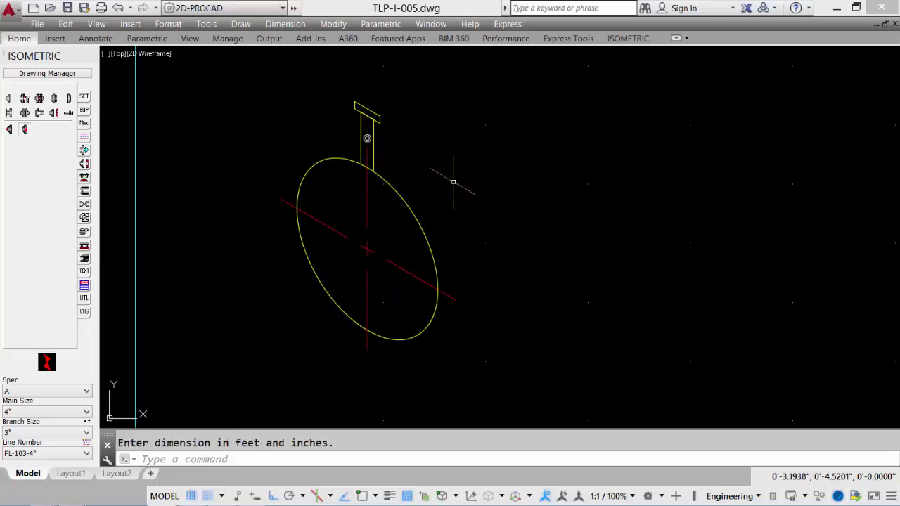
Centre the top-right vessel in view and set the main pipe size to 6"
middle_drag(452, 181, 347, 257)
scroll(554, 232, down, 2)
middle_drag(553, 232, 316, 405)
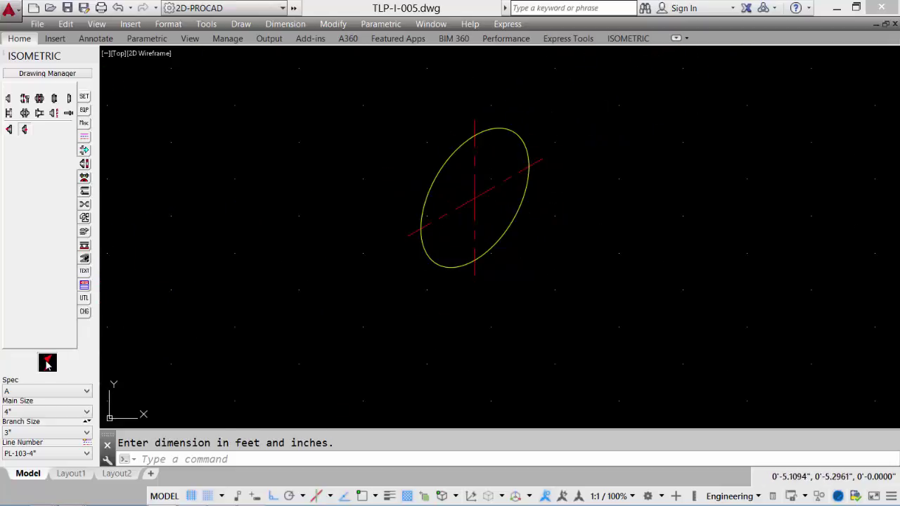
click(34, 416)
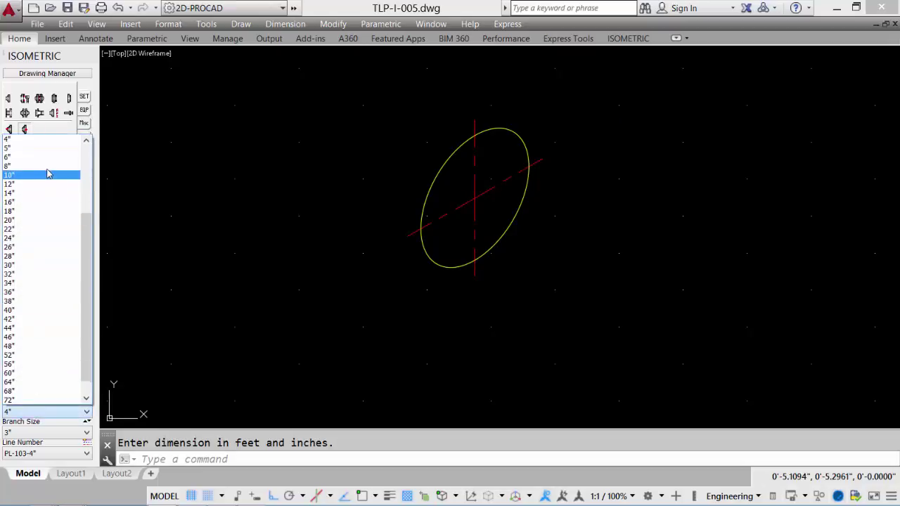
click(42, 193)
Add a weld-point nozzle to the top-right vessel aimed up-right at 30°, projecting 45
click(8, 113)
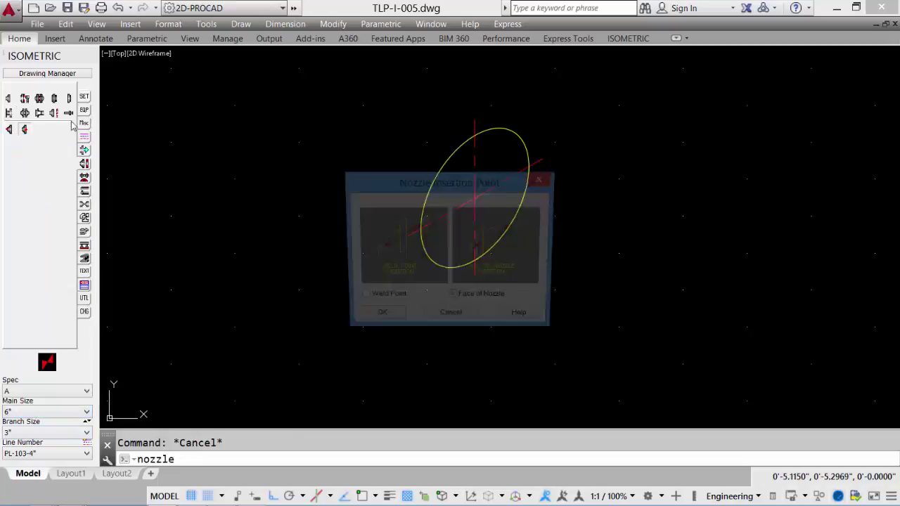
click(397, 244)
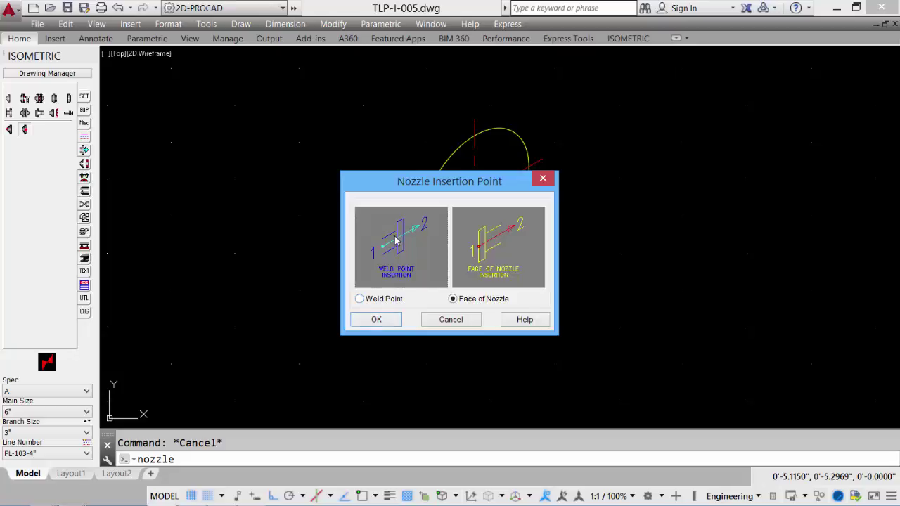
click(377, 320)
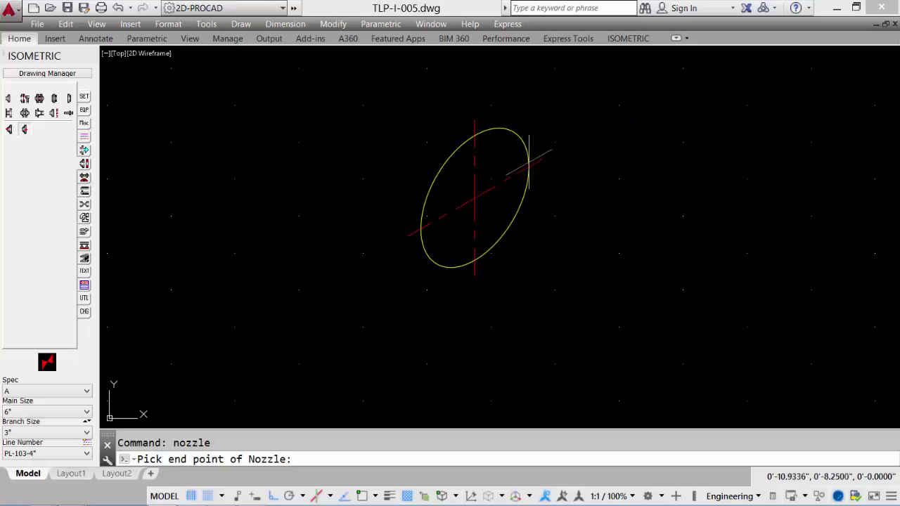
click(529, 166)
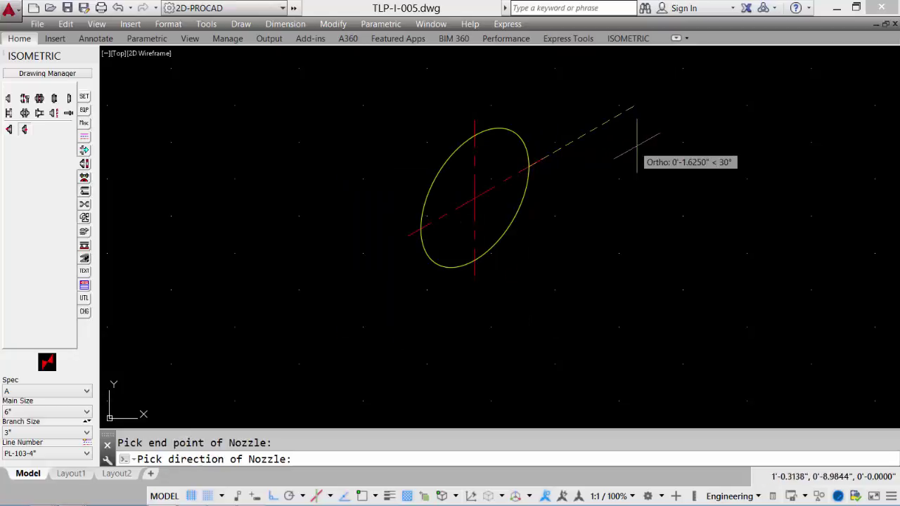
click(655, 142)
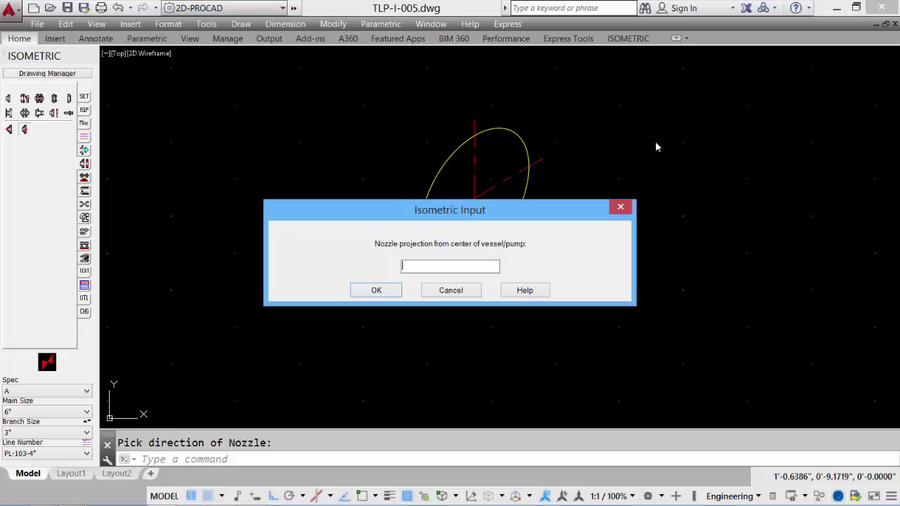
key(Return)
scroll(246, 181, down, 3)
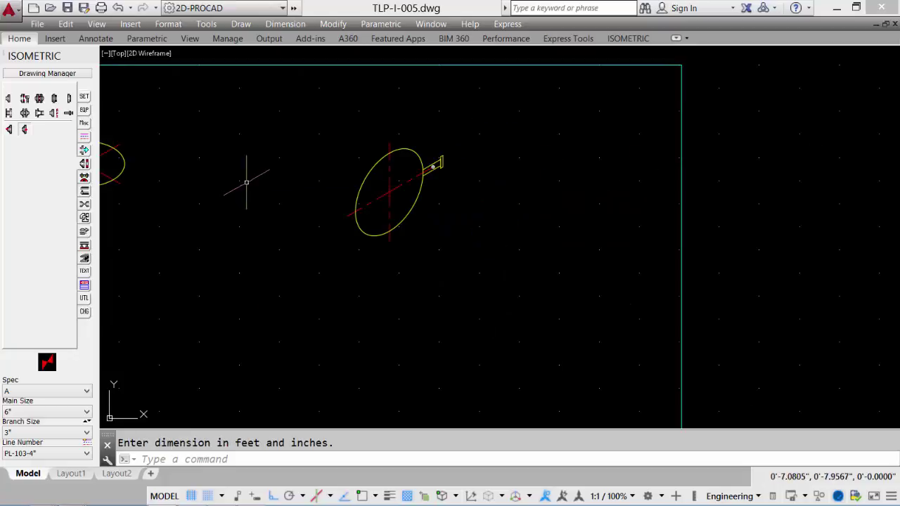
mouse_move(246, 181)
middle_down()
mouse_move(450, 221)
mouse_move(477, 177)
middle_up()
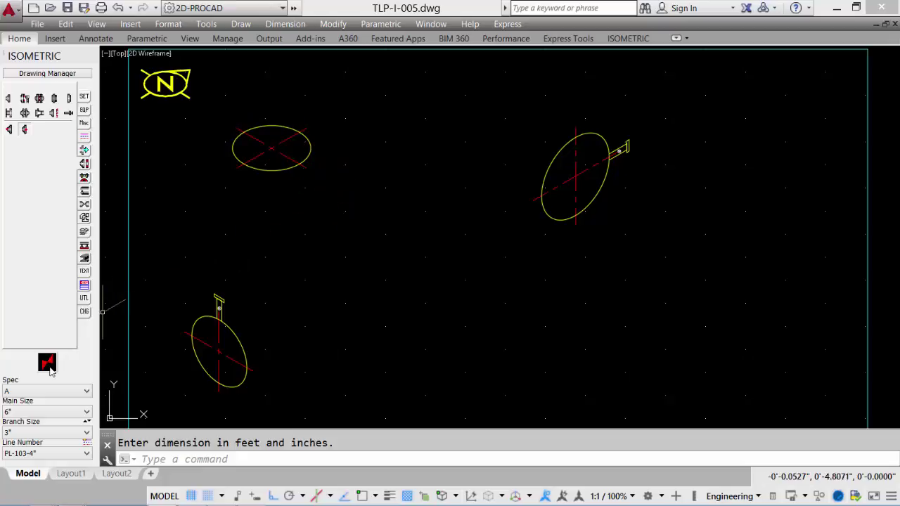
Switch the isometric plane and set the main pipe size back to 4"
click(48, 366)
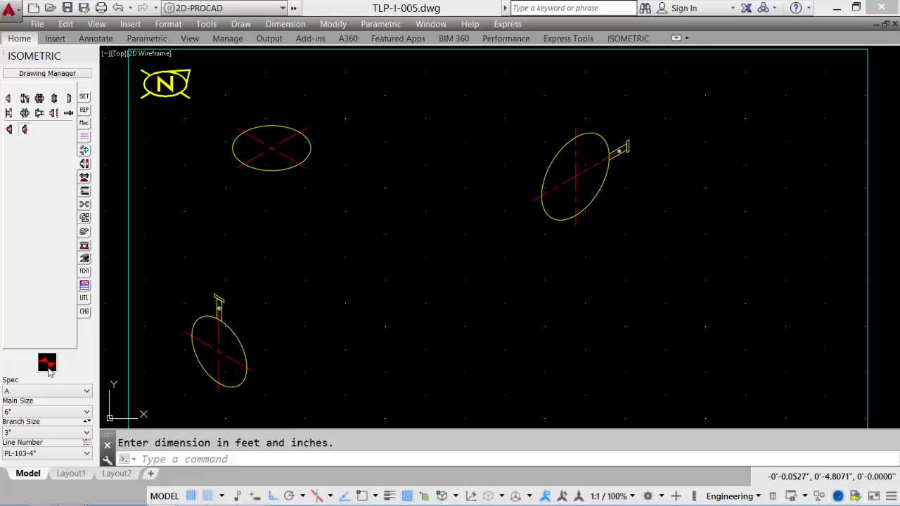
click(41, 416)
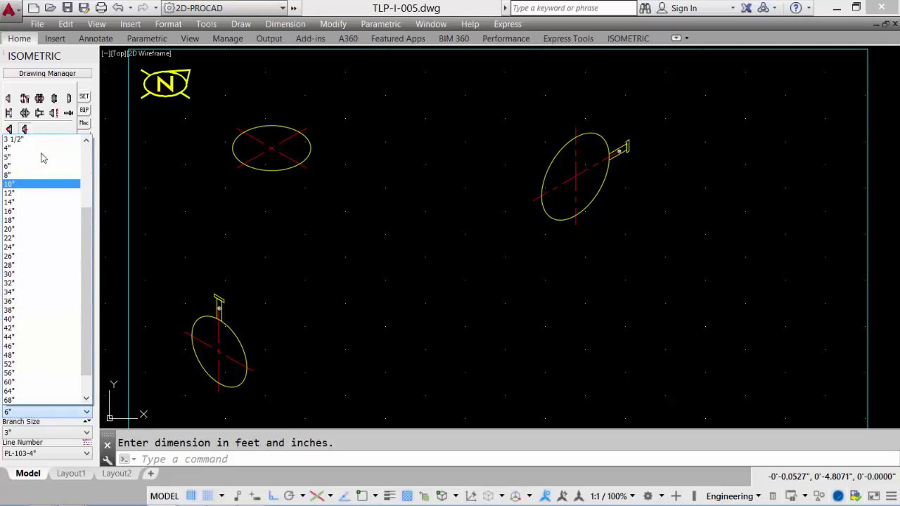
click(42, 149)
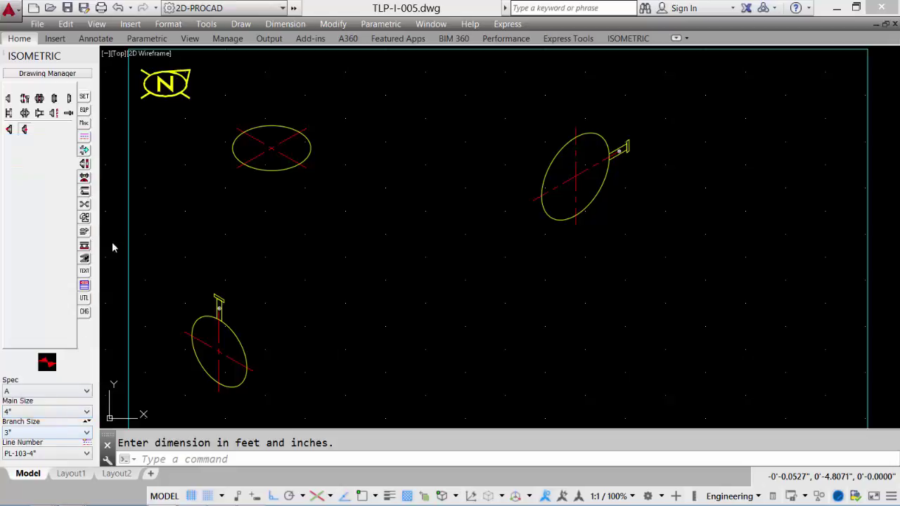
Add a nozzle to the top-left vessel aimed down-right at 330°, projecting 24
click(9, 114)
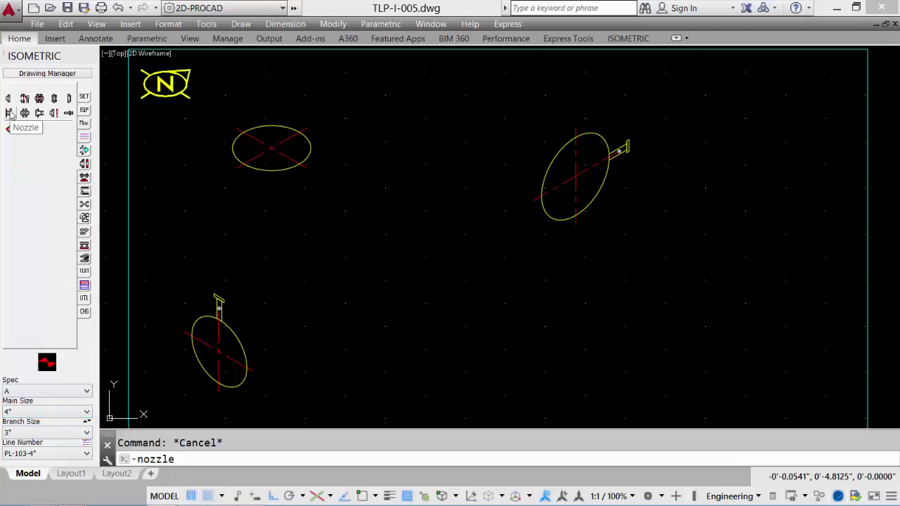
click(377, 319)
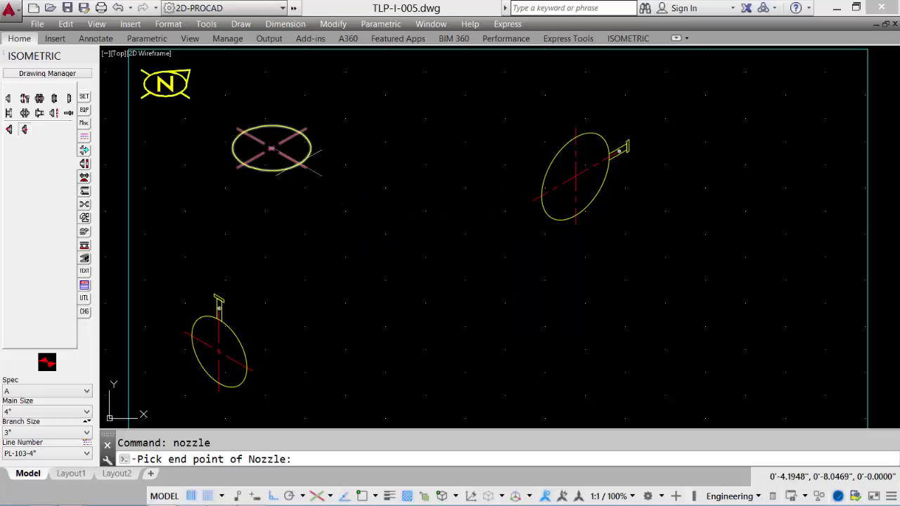
click(271, 148)
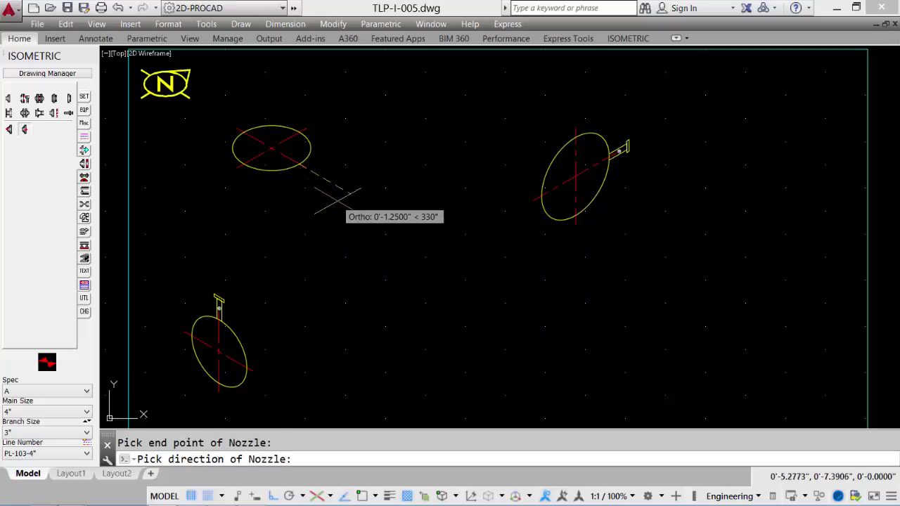
click(337, 200)
text(24)
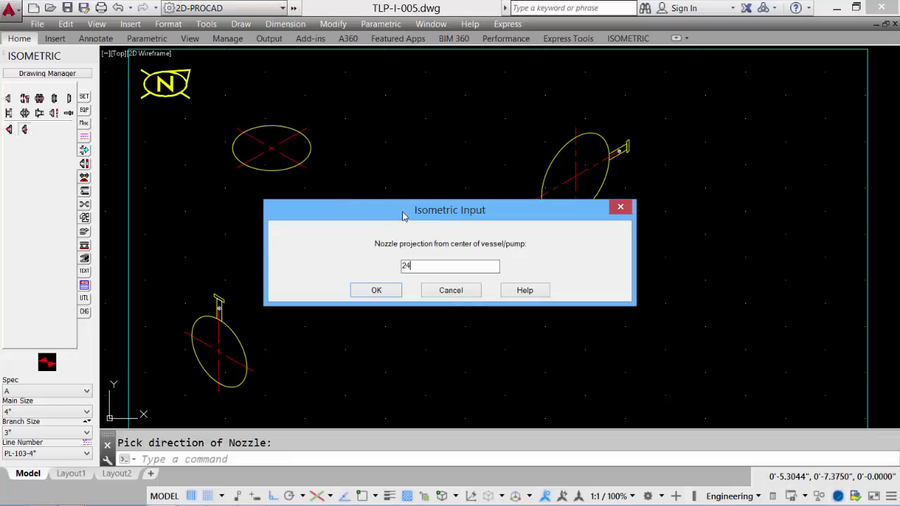
click(389, 293)
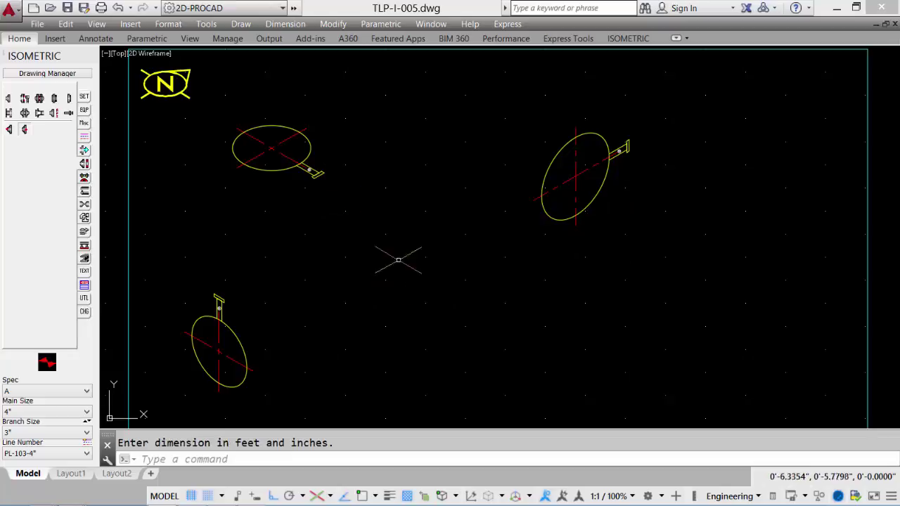